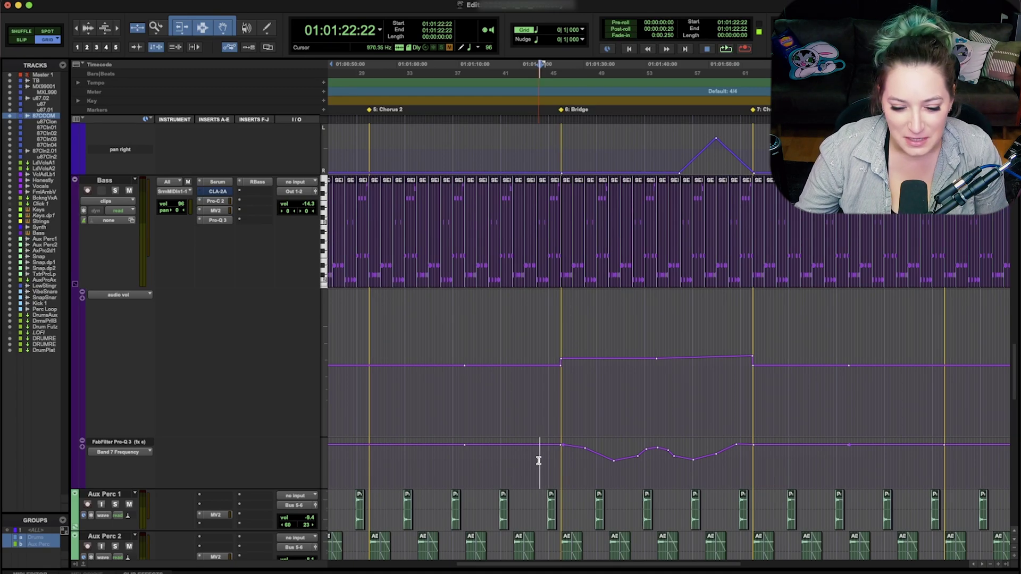
- Zoom in with the edit position at the start of the Perc_Feel_07_Wet-01 clip on Aux Perc 1
{"action": "left_click", "coordinate": [541, 494]}
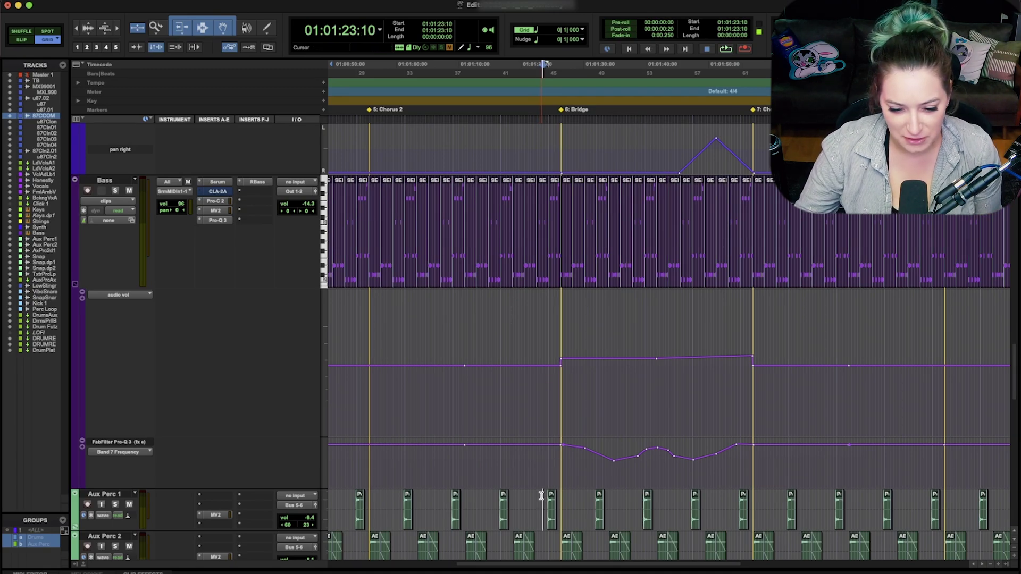
{"action": "key", "text": "super+bracketright"}
{"action": "key", "text": "super+bracketright"}
{"action": "key", "text": "super+bracketright"}
{"action": "key", "text": "super+bracketright"}
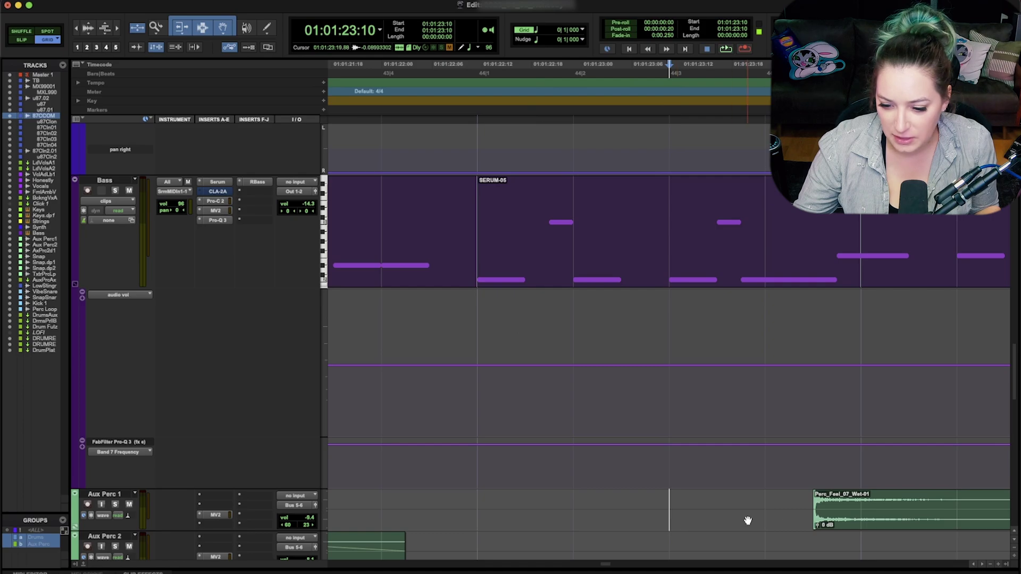
{"action": "left_click", "coordinate": [814, 516]}
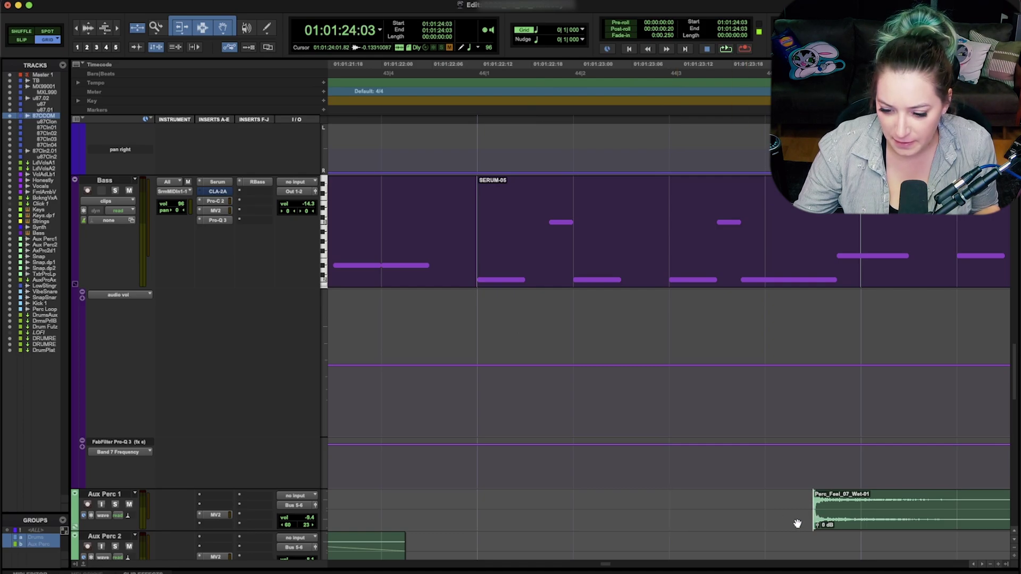
{"action": "key", "text": "super+bracketright"}
{"action": "key", "text": "super+bracketright"}
{"action": "key", "text": "super+bracketright"}
{"action": "key", "text": "super+bracketright"}
{"action": "key", "text": "super+bracketright"}
{"action": "key", "text": "super+bracketright"}
{"action": "key", "text": "super+bracketright"}
{"action": "key", "text": "super+bracketright"}
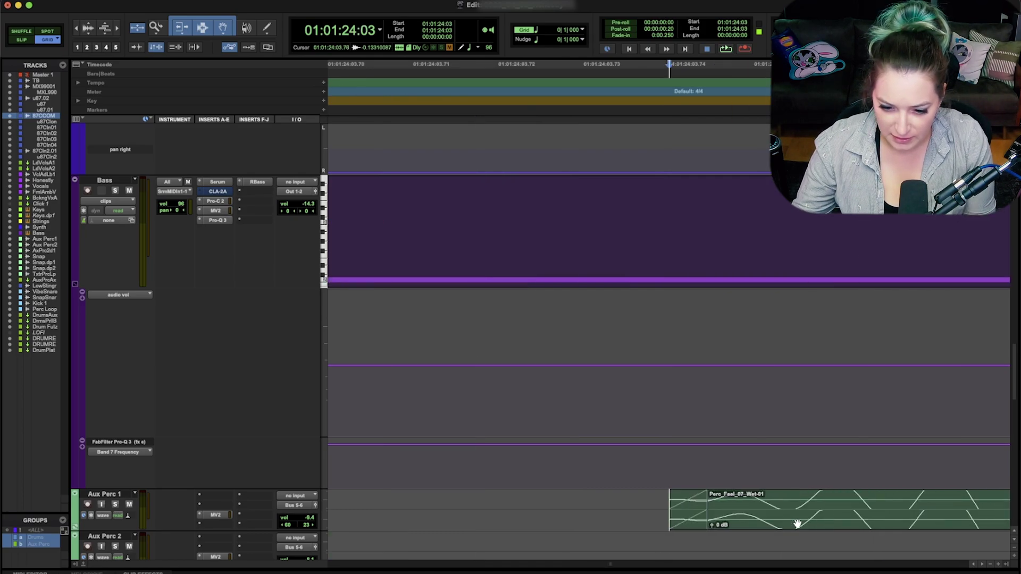
- Tab the edit position to the end of the Perc_Feel_07_Wet-01 clip, then zoom back out
{"action": "key", "text": "Tab"}
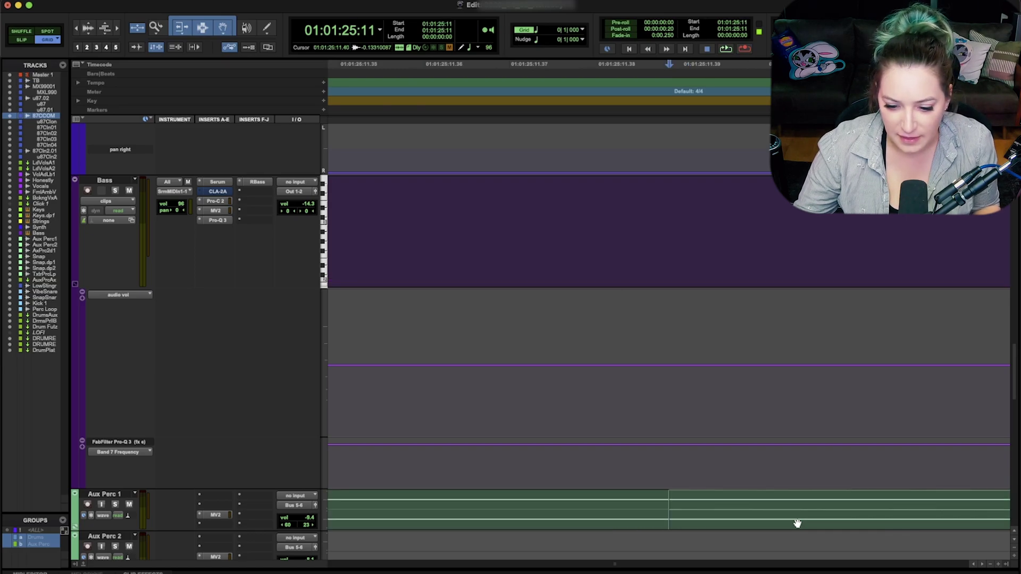
{"action": "key", "text": "Tab"}
{"action": "key", "text": "super+bracketleft"}
{"action": "key", "text": "super+bracketleft"}
{"action": "key", "text": "super+bracketleft"}
{"action": "key", "text": "super+bracketleft"}
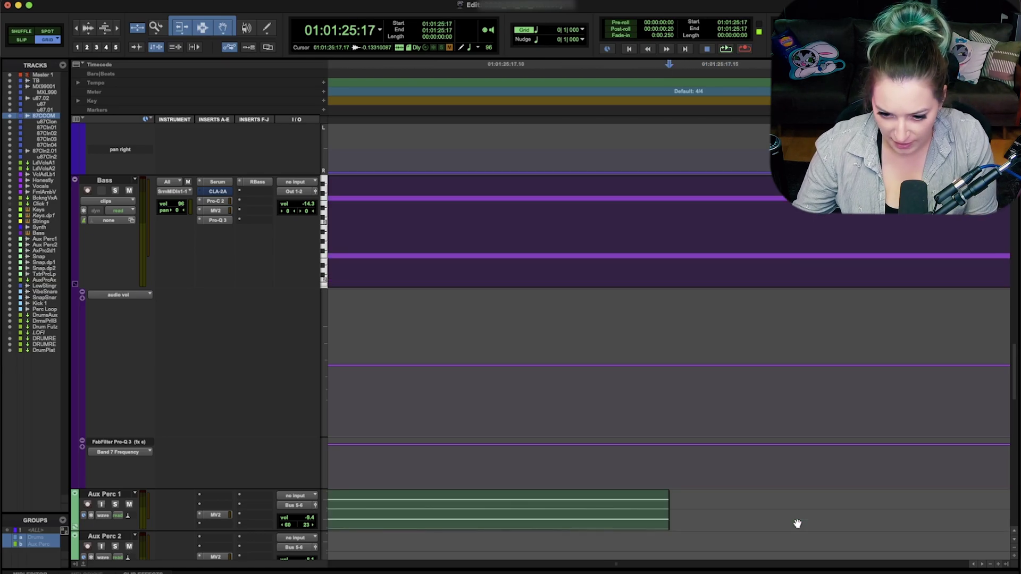
{"action": "key", "text": "super+bracketleft"}
{"action": "key", "text": "super+bracketleft"}
{"action": "key", "text": "super+bracketleft"}
{"action": "key", "text": "super+bracketleft"}
{"action": "key", "text": "super+bracketleft"}
{"action": "key", "text": "super+bracketleft"}
{"action": "key", "text": "super+bracketleft"}
{"action": "key", "text": "super+bracketleft"}
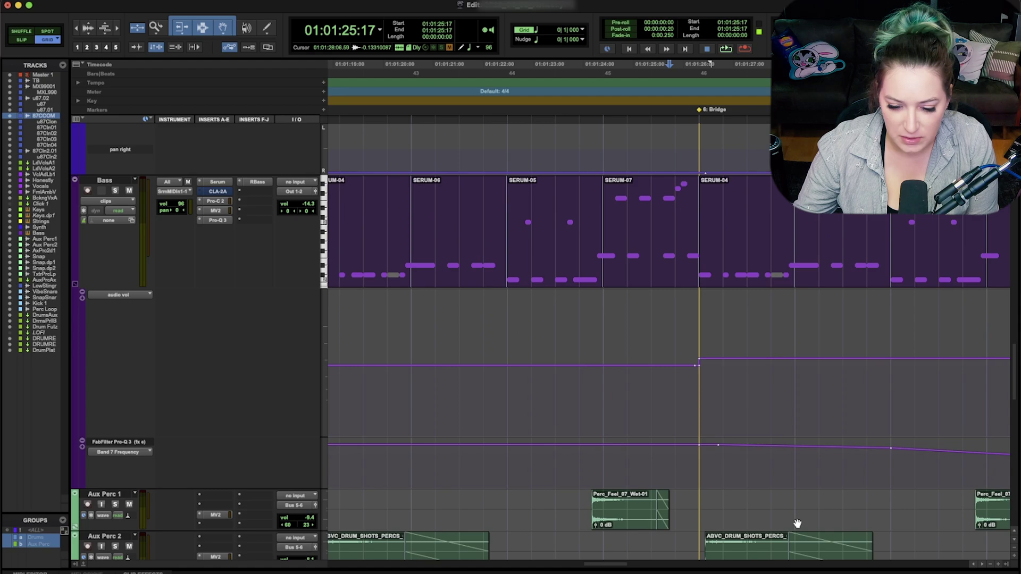
- Drag trial selections across the Aux Perc 1 clips, then clear them
{"action": "left_click", "coordinate": [565, 502]}
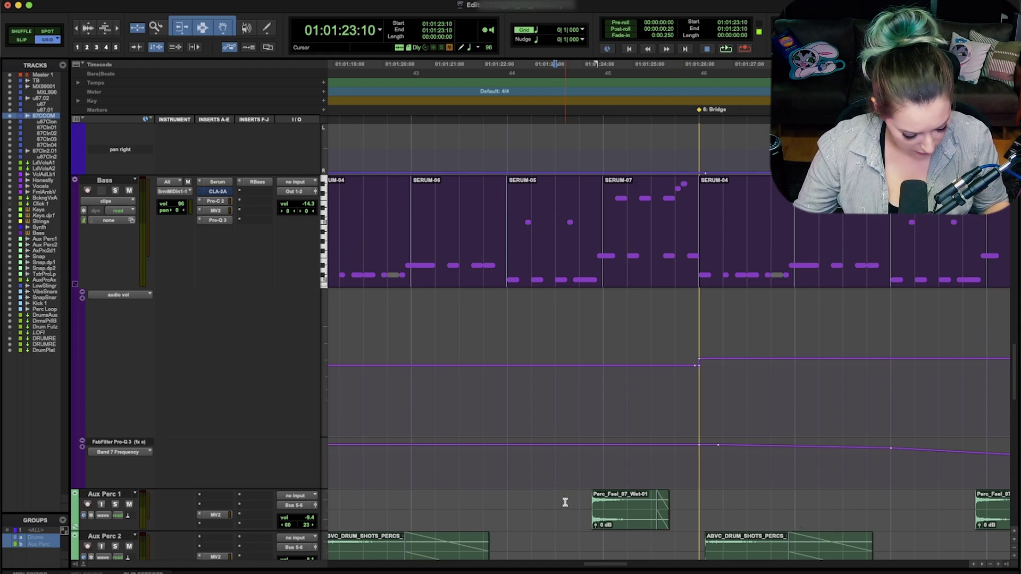
{"action": "left_click_drag", "start_coordinate": [565, 502], "coordinate": [663, 501]}
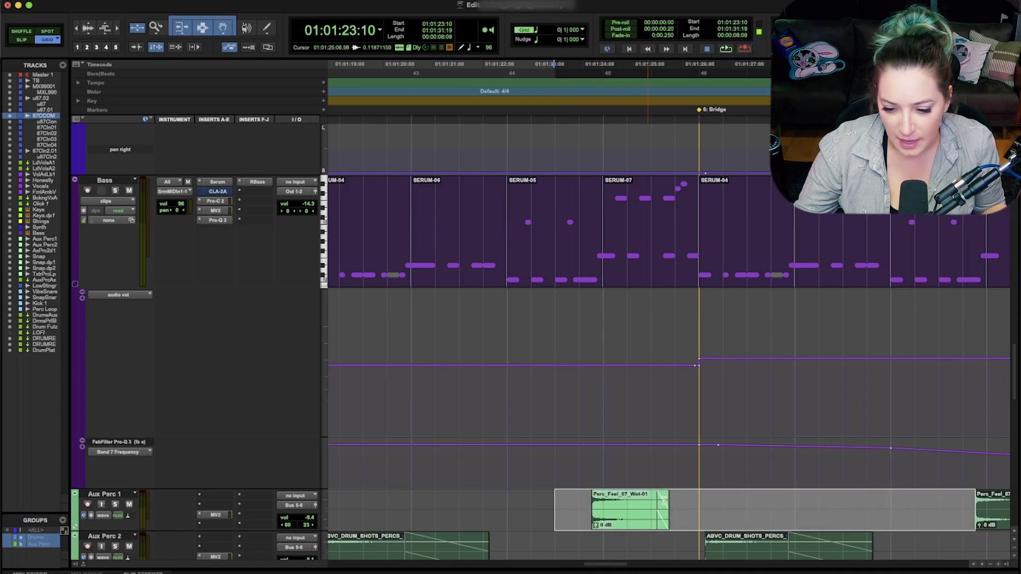
{"action": "left_click", "coordinate": [722, 498]}
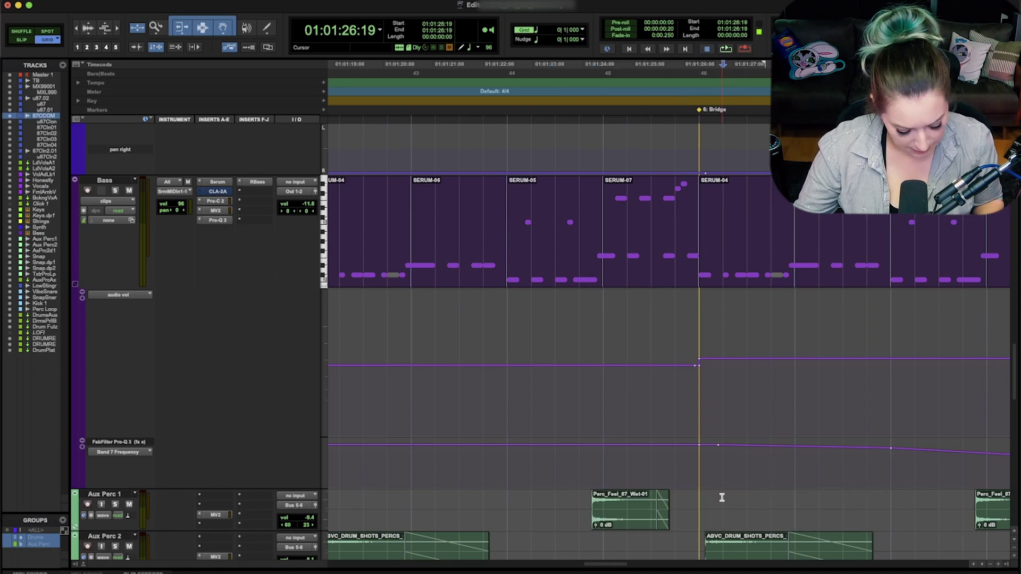
{"action": "mouse_move", "coordinate": [722, 498]}
{"action": "left_mouse_down"}
{"action": "mouse_move", "coordinate": [660, 496]}
{"action": "mouse_move", "coordinate": [721, 497]}
{"action": "left_mouse_up"}
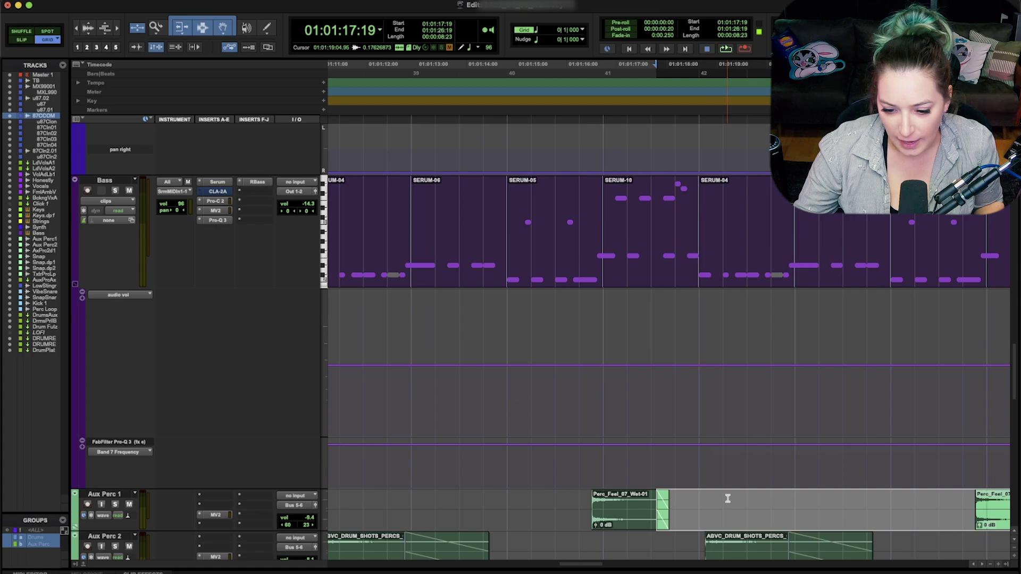
{"action": "left_click", "coordinate": [727, 499]}
- Option+Tab back to the previous clip end and Perc_Feel start, then park at 01:01:19:02 zoomed out
{"action": "key", "text": "alt+Tab"}
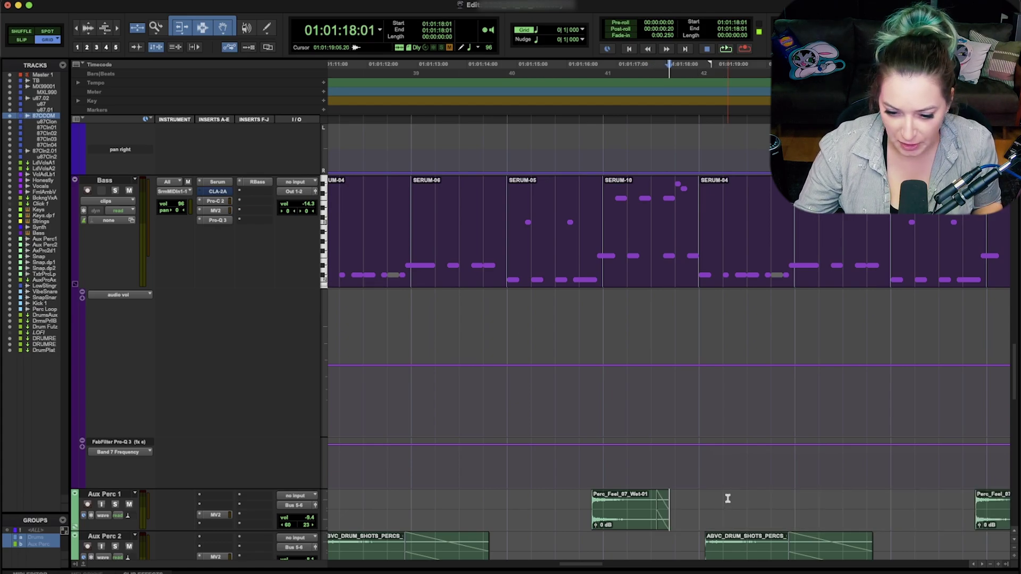
{"action": "key", "text": "alt+Tab"}
{"action": "key", "text": "alt+Tab"}
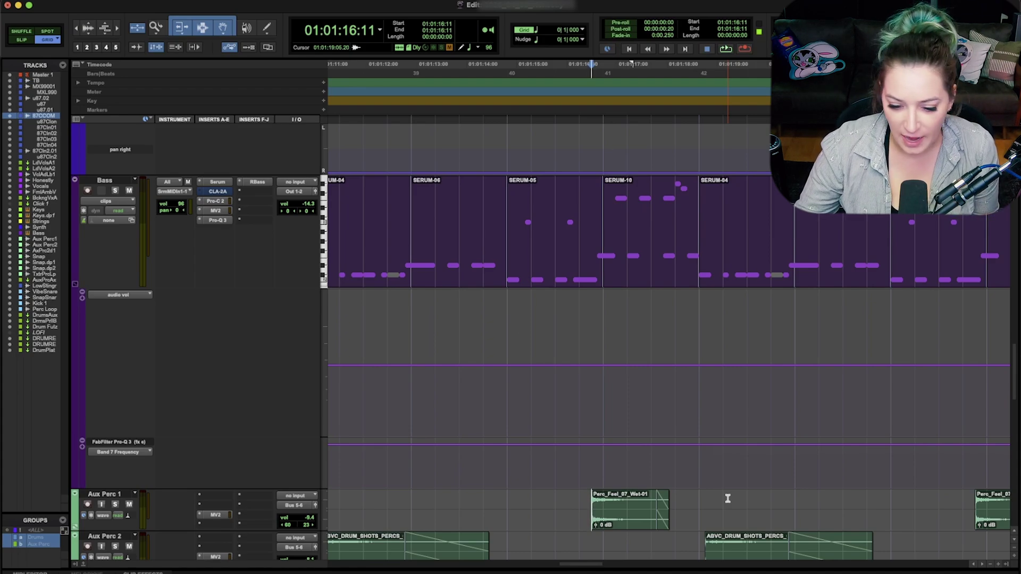
{"action": "left_click", "coordinate": [727, 498]}
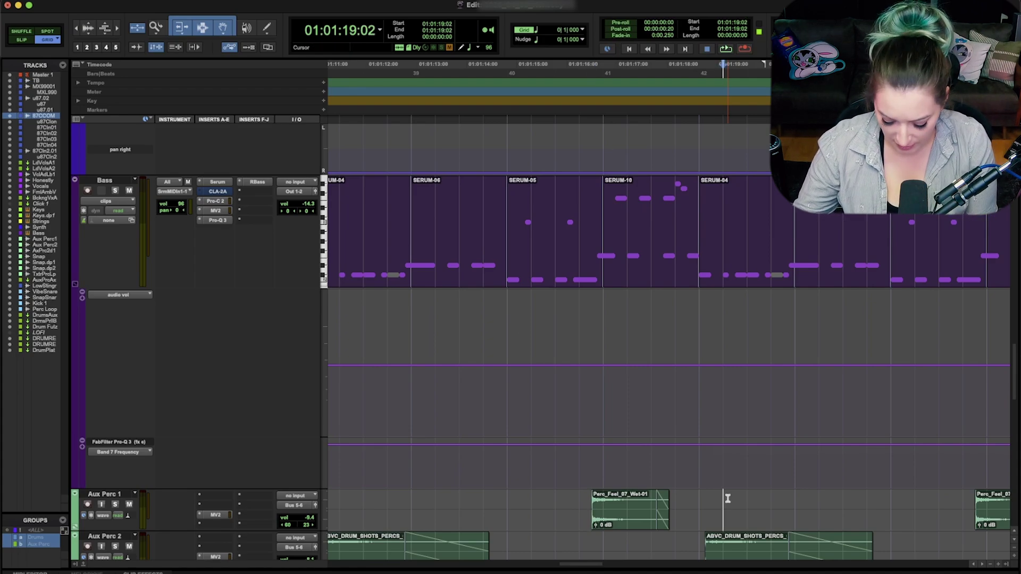
{"action": "key", "text": "super+bracketleft"}
{"action": "key", "text": "super+bracketleft"}
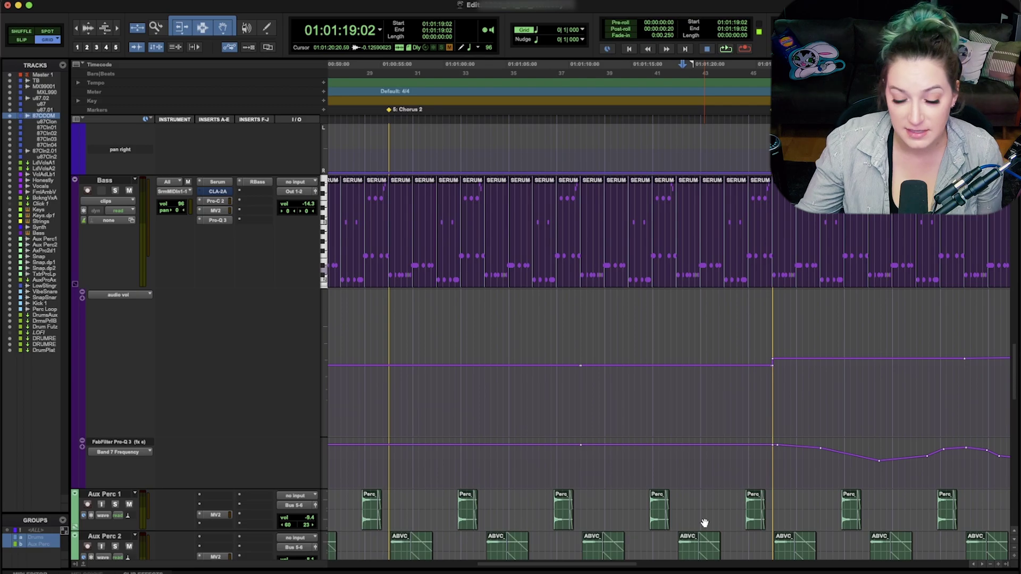
{"action": "scroll", "coordinate": [424, 428], "scroll_direction": "down", "scroll_amount": 15}
- Place the edit position on Perc Loop and Tab forward through its first three transients
{"action": "scroll", "coordinate": [424, 432], "scroll_direction": "down", "scroll_amount": 3}
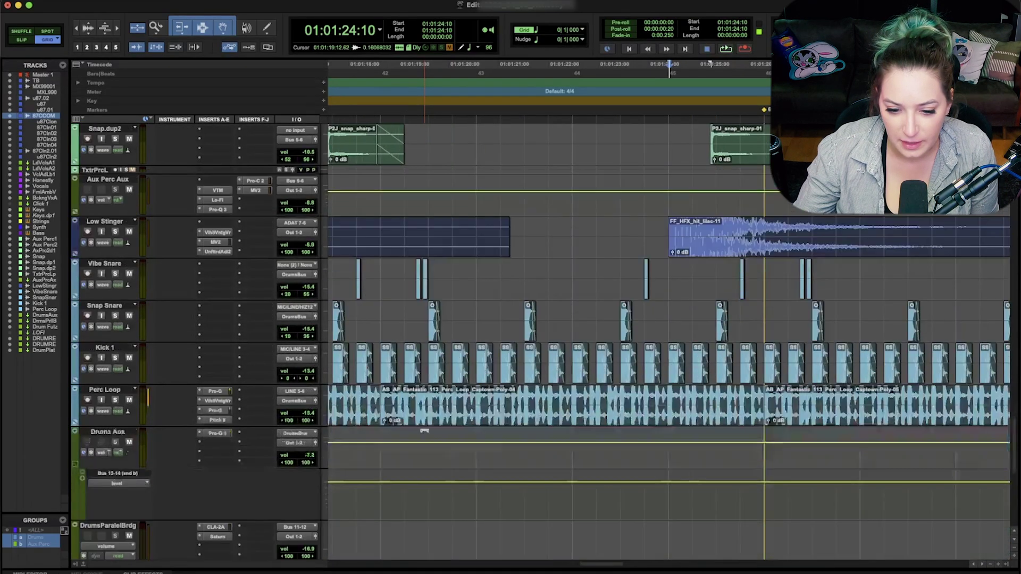
{"action": "left_click", "coordinate": [434, 393]}
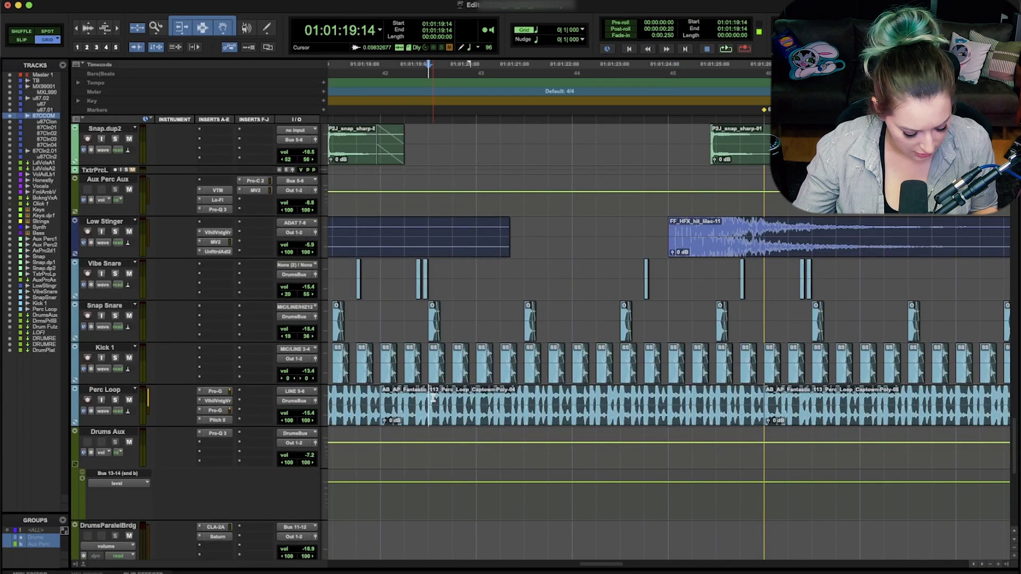
{"action": "left_click", "coordinate": [434, 407]}
{"action": "key", "text": "Tab"}
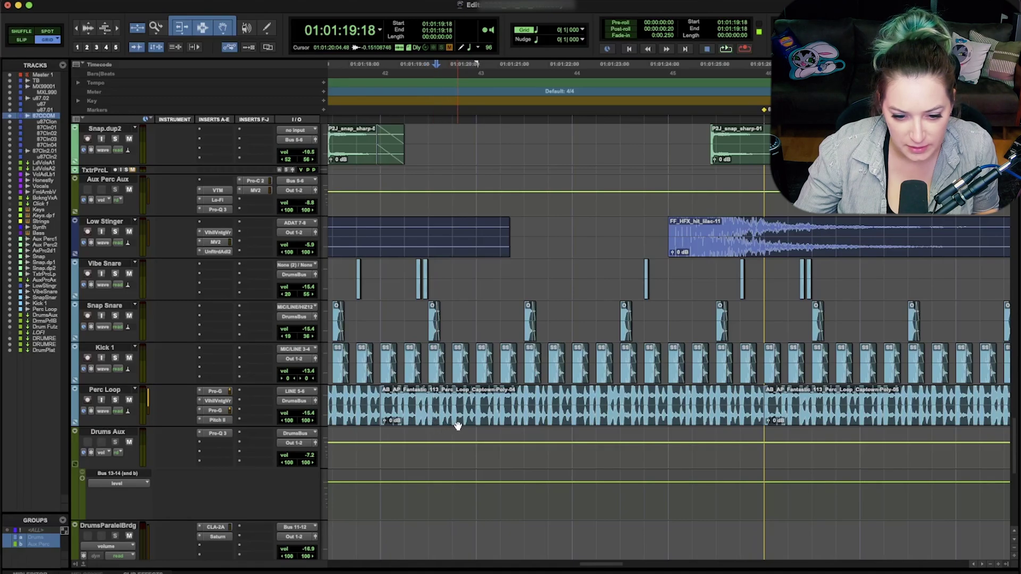
{"action": "key", "text": "Tab"}
{"action": "key", "text": "Tab"}
{"action": "key", "text": "Tab"}
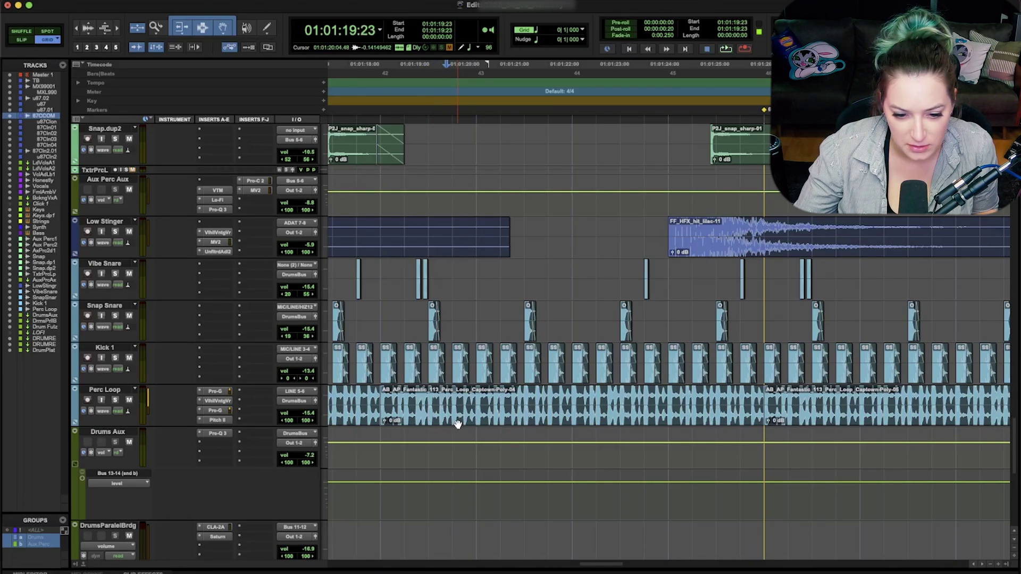
{"action": "key", "text": "Tab"}
{"action": "key", "text": "Tab"}
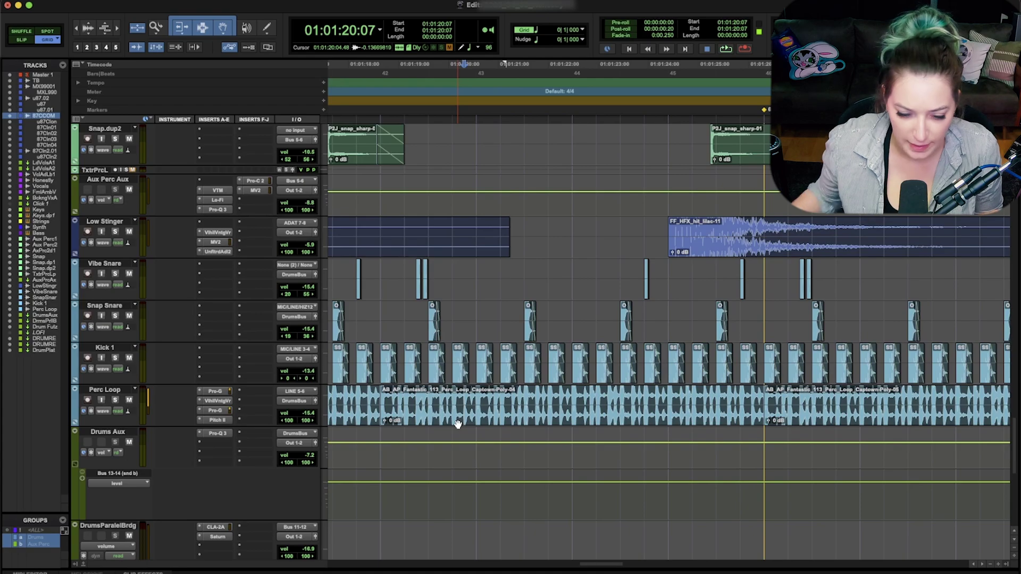
- Zoom in on the Kick and Perc Loop waveforms, keep stepping through transients, then zoom out
{"action": "key", "text": "super+bracketright"}
{"action": "key", "text": "super+bracketright"}
{"action": "key", "text": "super+bracketright"}
{"action": "key", "text": "super+bracketright"}
{"action": "key", "text": "super+bracketright"}
{"action": "key", "text": "super+bracketright"}
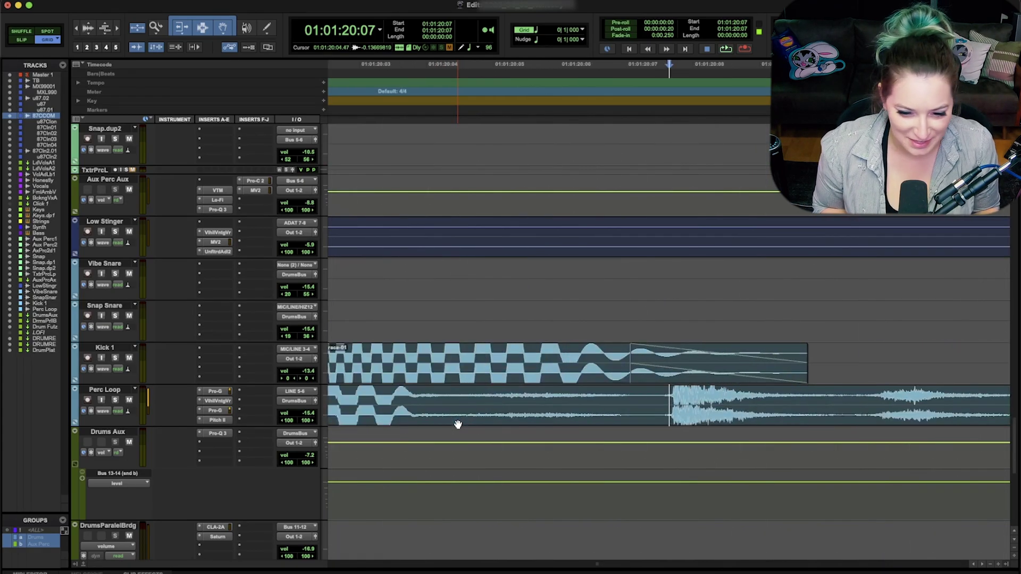
{"action": "key", "text": "Tab"}
{"action": "key", "text": "Tab"}
{"action": "key", "text": "Tab"}
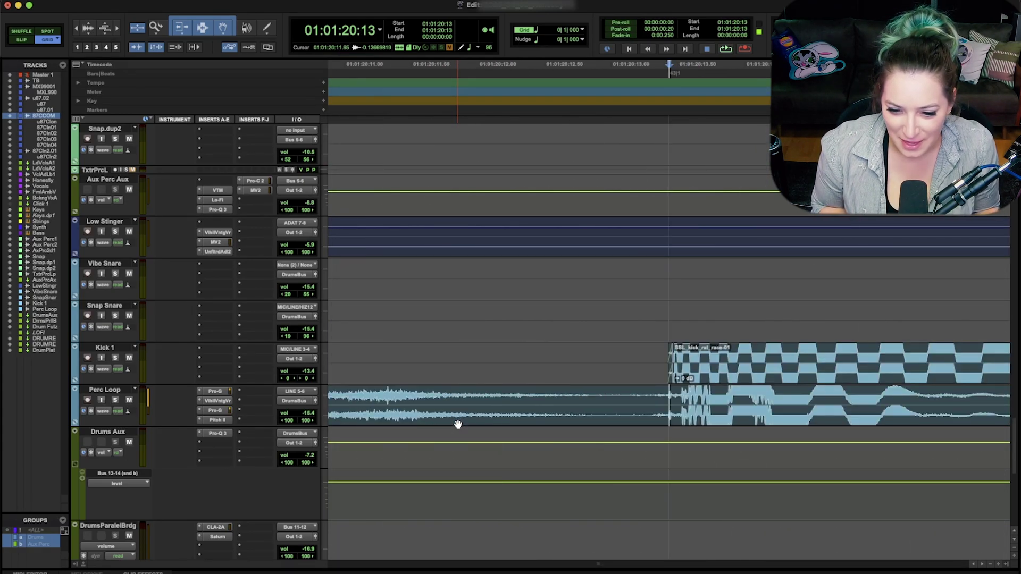
{"action": "key", "text": "Tab"}
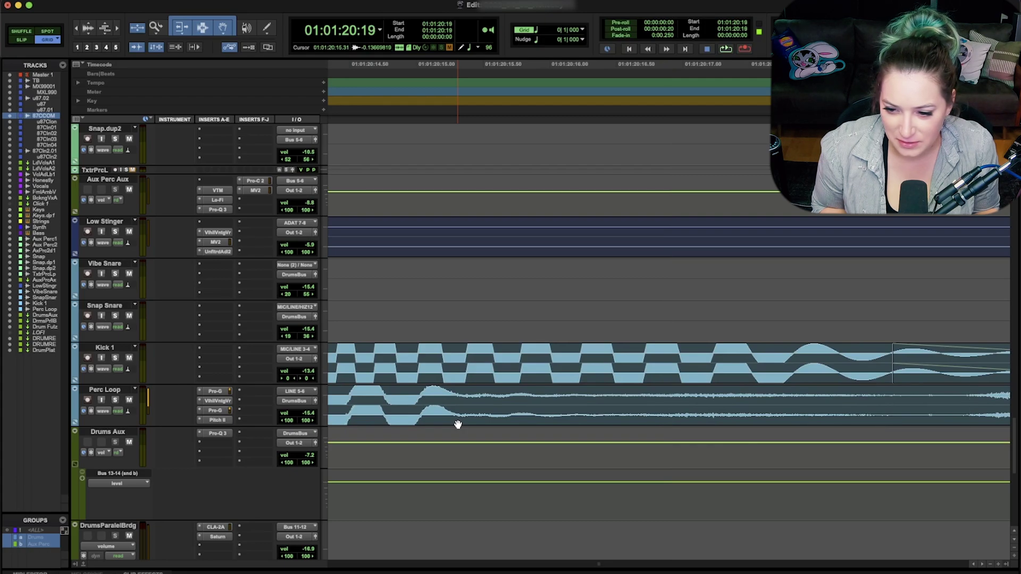
{"action": "key", "text": "super+bracketleft"}
{"action": "key", "text": "super+bracketleft"}
{"action": "key", "text": "super+bracketleft"}
{"action": "key", "text": "super+bracketleft"}
{"action": "key", "text": "Tab"}
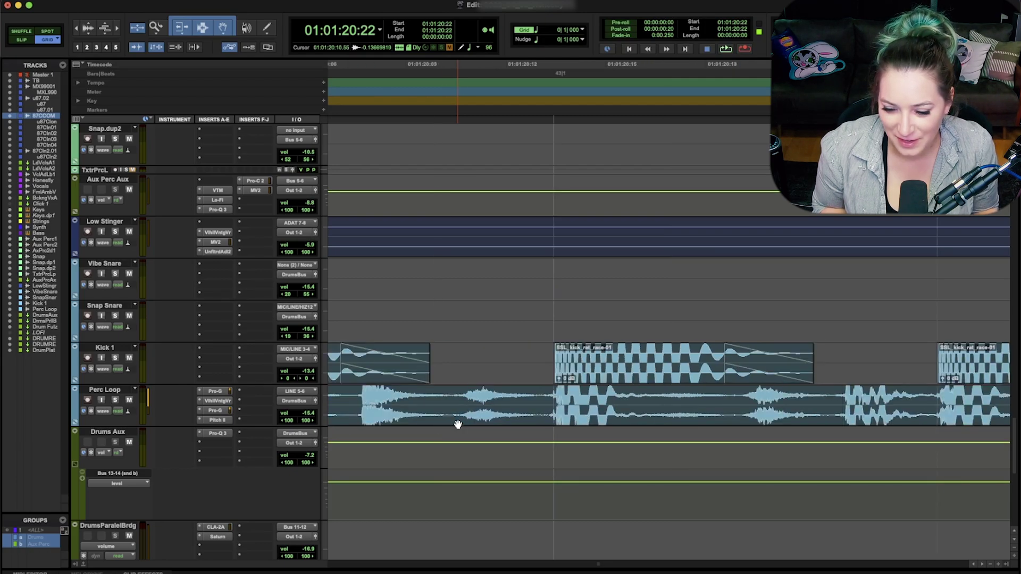
{"action": "key", "text": "Tab"}
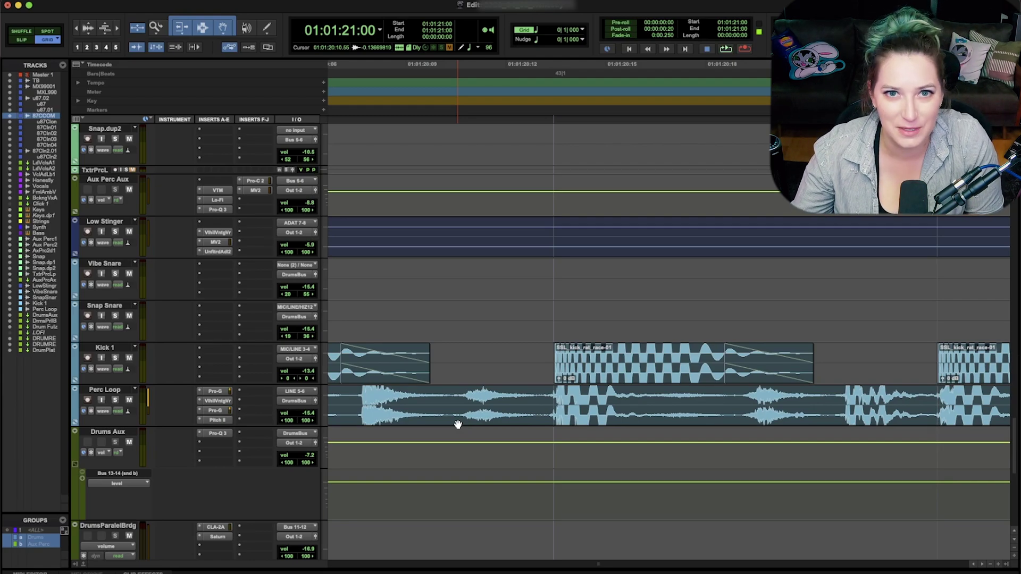
{"action": "key", "text": "r"}
{"action": "key", "text": "r"}
{"action": "key", "text": "r"}
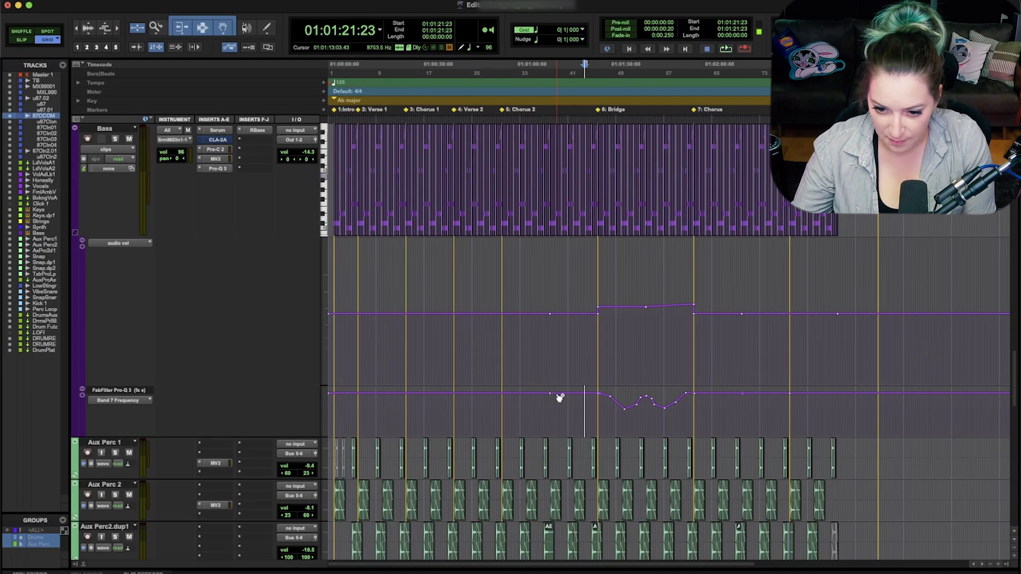
{"action": "key", "text": "super+bracketright"}
{"action": "key", "text": "super+bracketright"}
- Pull the Band 7 Frequency line before the Bridge down to about 402 Hz, shifting the breakpoint slightly earlier
{"action": "scroll", "coordinate": [625, 414], "scroll_direction": "right", "scroll_amount": 6}
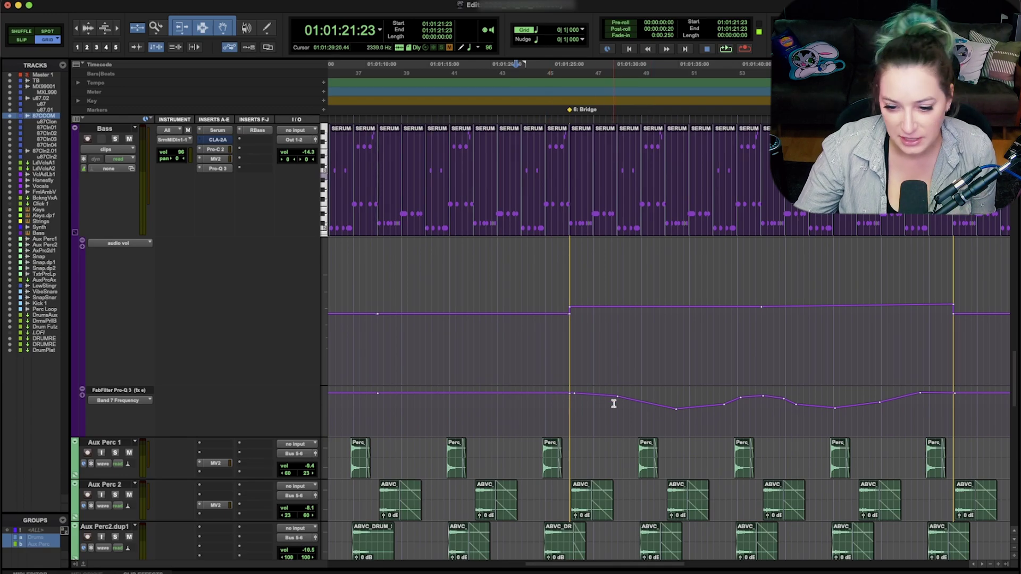
{"action": "left_click", "coordinate": [474, 394]}
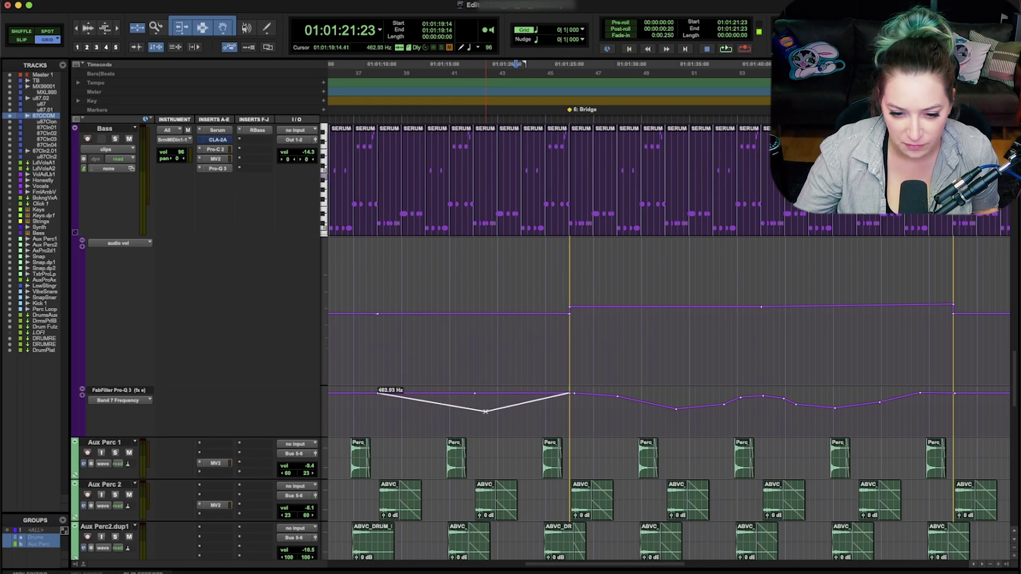
{"action": "left_click_drag", "start_coordinate": [485, 411], "coordinate": [486, 413]}
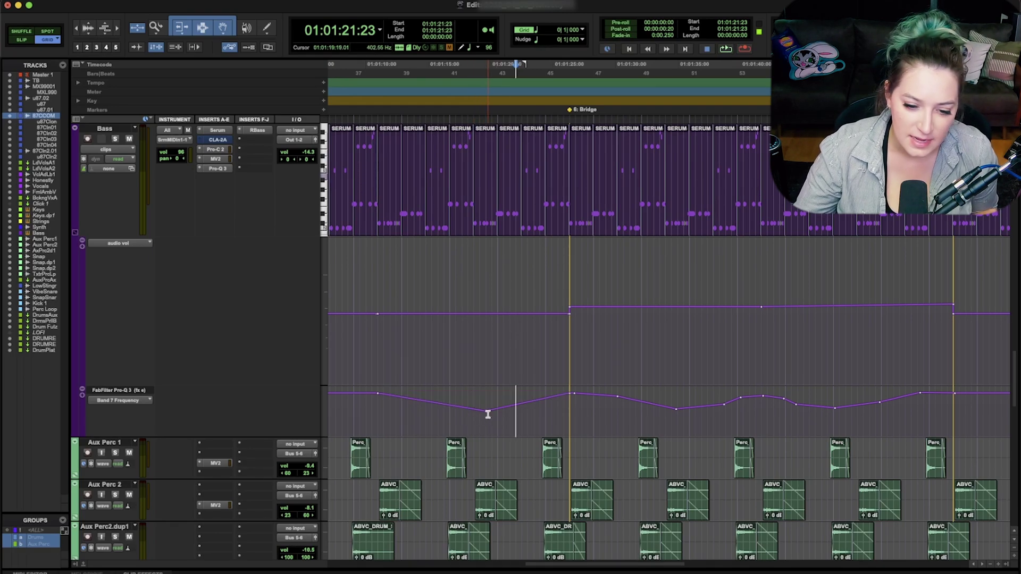
{"action": "left_click_drag", "start_coordinate": [485, 412], "coordinate": [474, 413]}
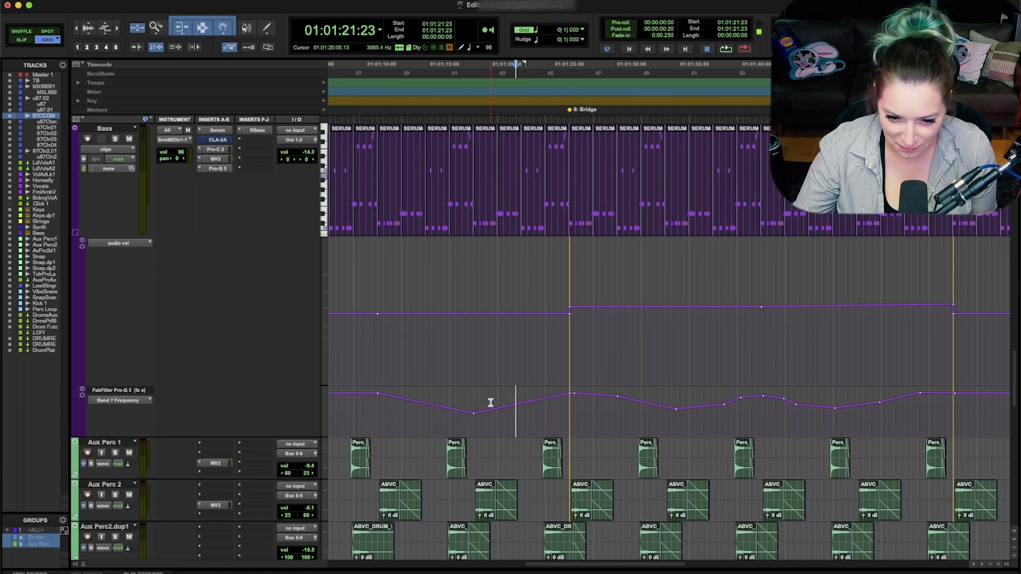
- Select the range around the new breakpoint and delete it, flattening the automation again
{"action": "left_click_drag", "start_coordinate": [491, 404], "coordinate": [461, 415]}
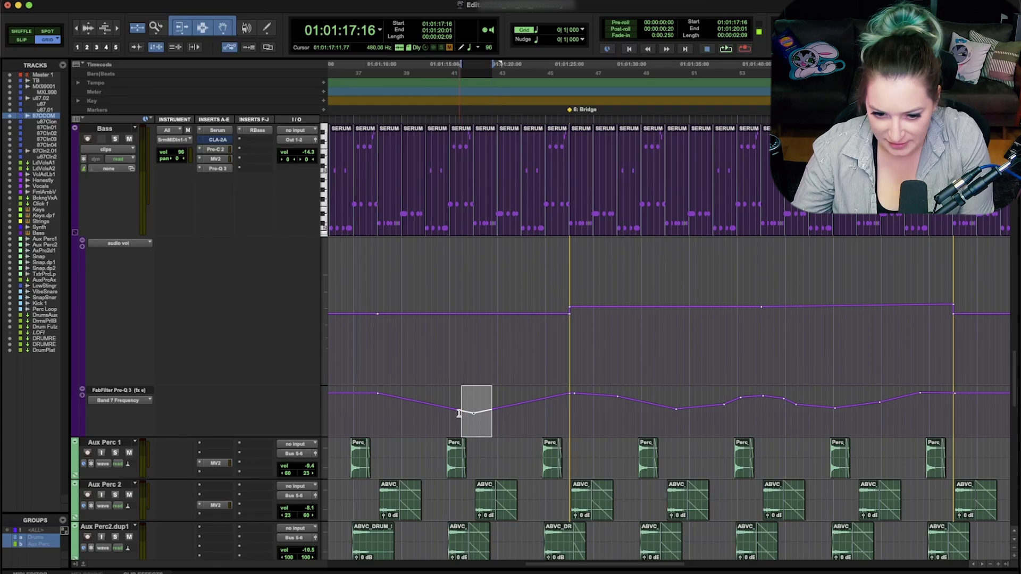
{"action": "key", "text": "BackSpace"}
{"action": "left_click", "coordinate": [459, 414]}
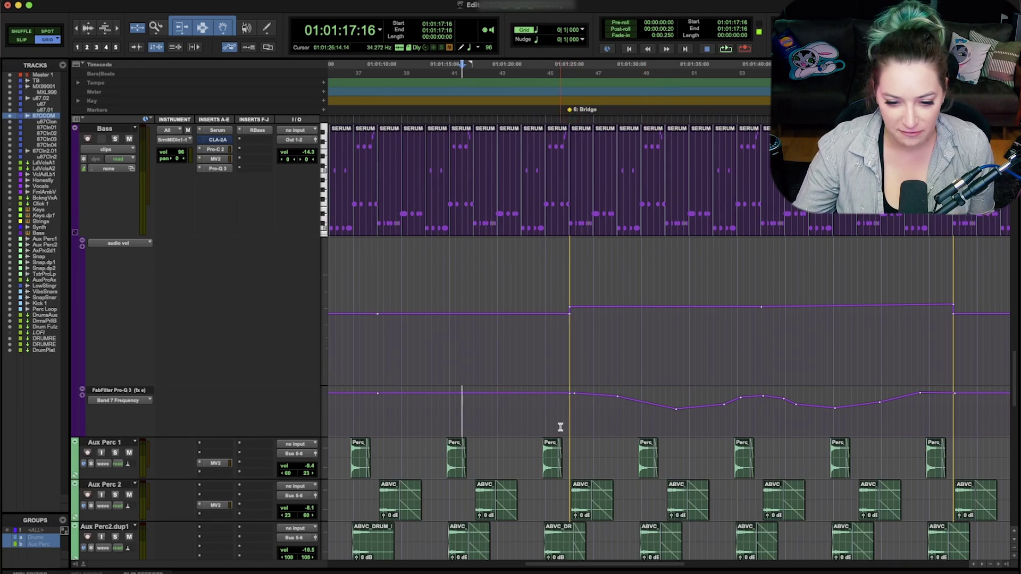
- From just before the Bridge, Tab through each Band 7 Frequency breakpoint, then return before the Bridge
{"action": "left_click", "coordinate": [515, 408]}
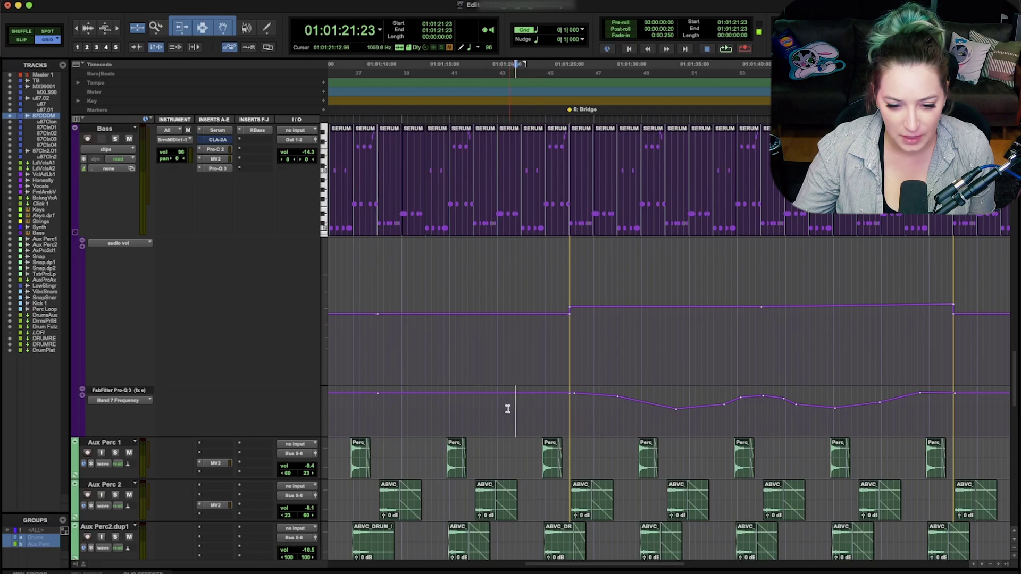
{"action": "left_click", "coordinate": [507, 408]}
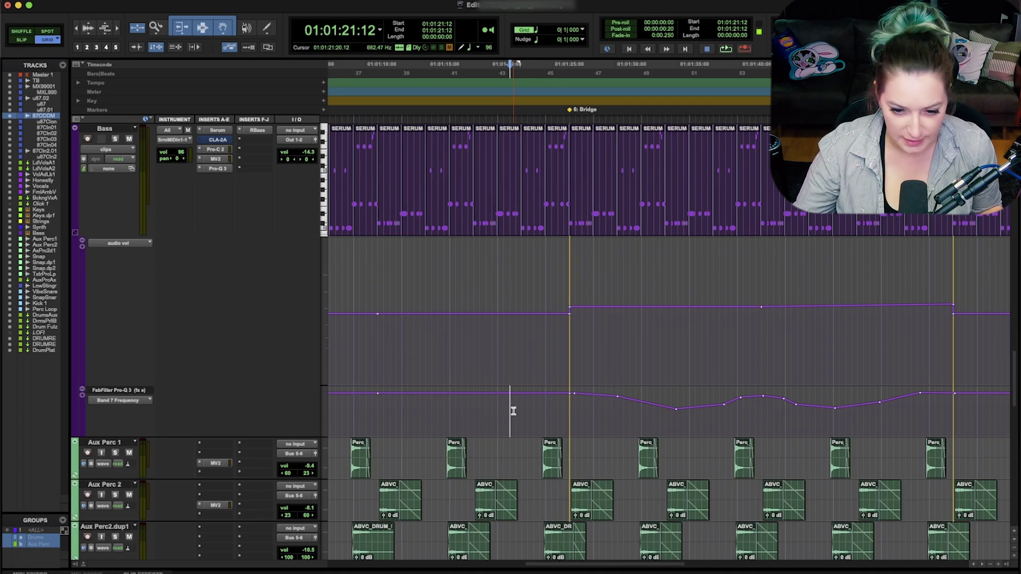
{"action": "key", "text": "KP_Decimal"}
{"action": "key", "text": "KP_6"}
{"action": "key", "text": "KP_Decimal"}
{"action": "key", "text": "Tab"}
{"action": "key", "text": "Tab"}
{"action": "key", "text": "Tab"}
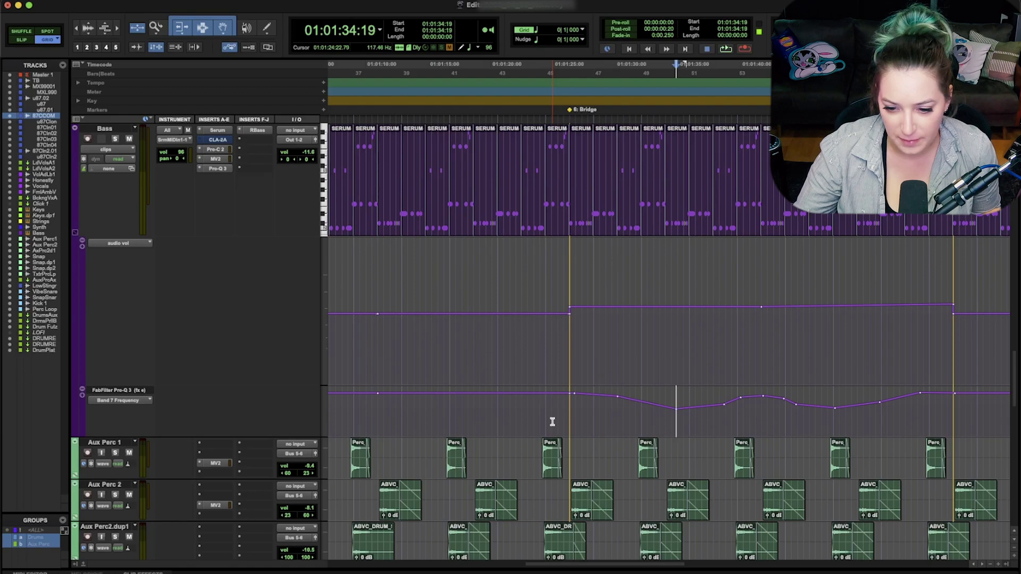
{"action": "key", "text": "Tab"}
{"action": "key", "text": "Tab"}
{"action": "key", "text": "Tab"}
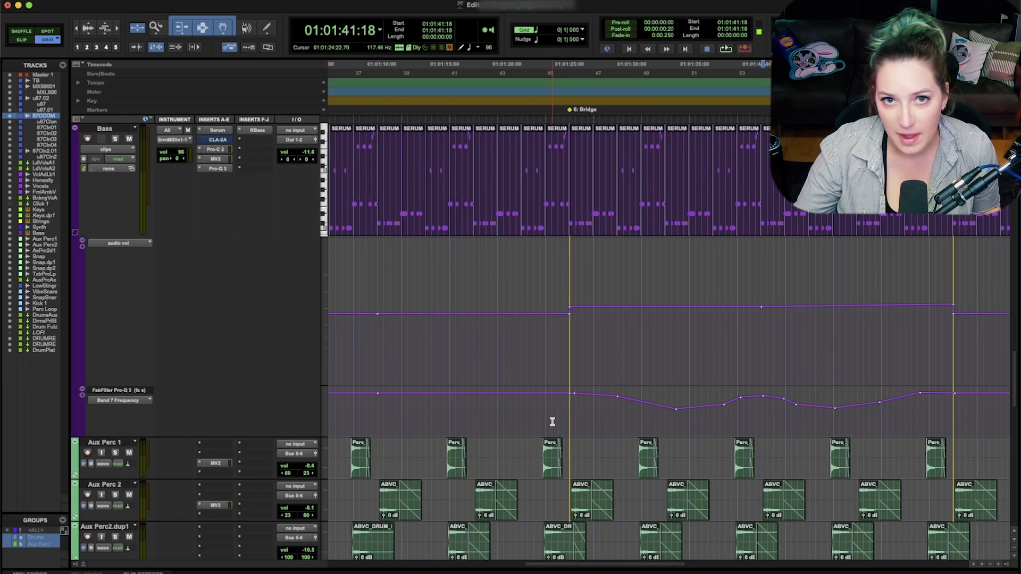
{"action": "key", "text": "Tab"}
{"action": "key", "text": "Tab"}
{"action": "key", "text": "Tab"}
{"action": "key", "text": "Tab"}
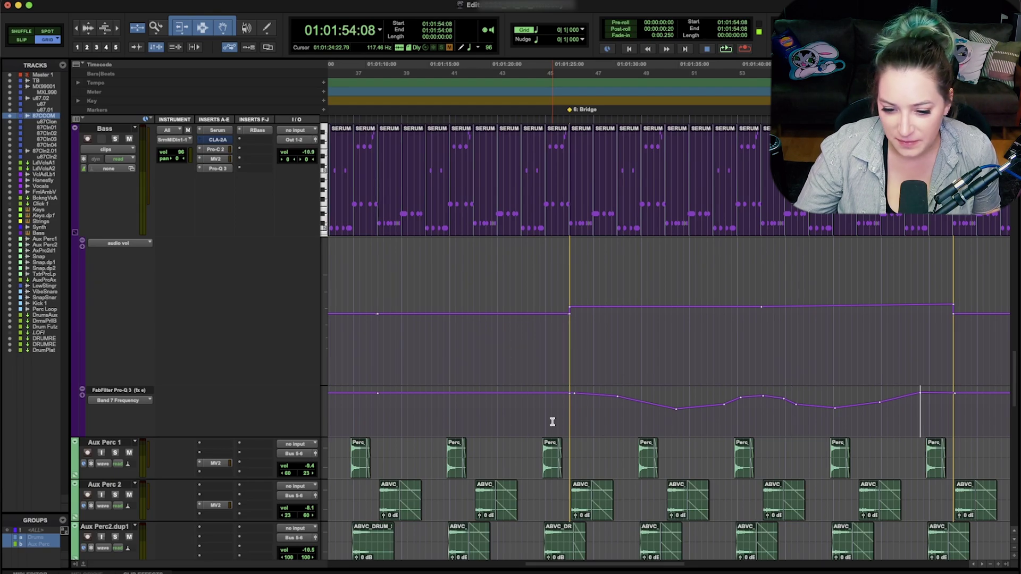
{"action": "left_click", "coordinate": [534, 413]}
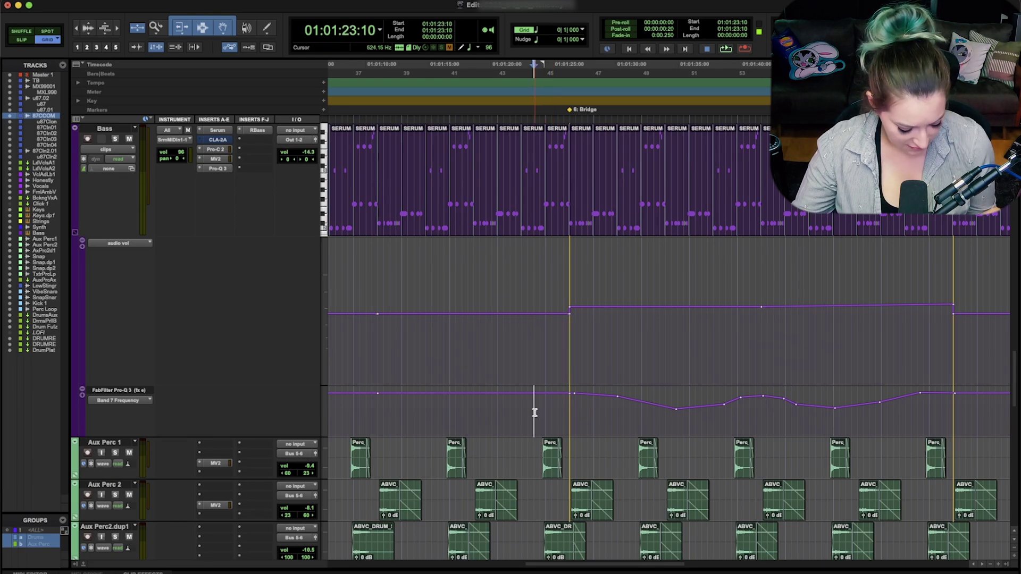
- Extend the selection forward across the Bridge breakpoints with Shift+Tab, then clear it at the last breakpoint
{"action": "key", "text": "shift+Tab"}
{"action": "key", "text": "shift+Tab"}
{"action": "key", "text": "shift+Tab"}
{"action": "key", "text": "shift+Tab"}
{"action": "key", "text": "shift+Tab"}
{"action": "key", "text": "shift+Tab"}
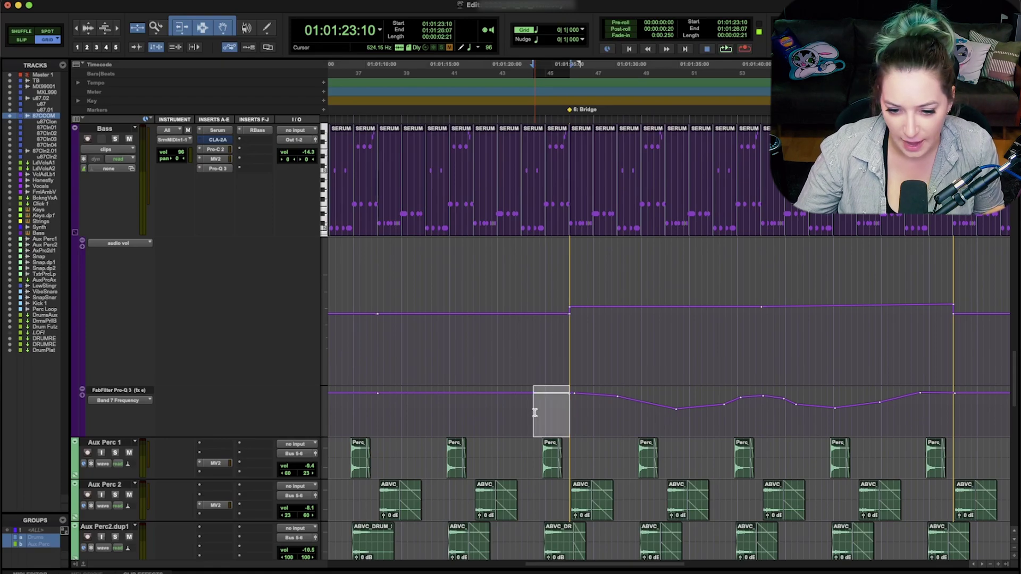
{"action": "key", "text": "shift+Tab"}
{"action": "key", "text": "shift+Tab"}
{"action": "key", "text": "shift+Tab"}
{"action": "key", "text": "shift+Tab"}
{"action": "key", "text": "shift+Tab"}
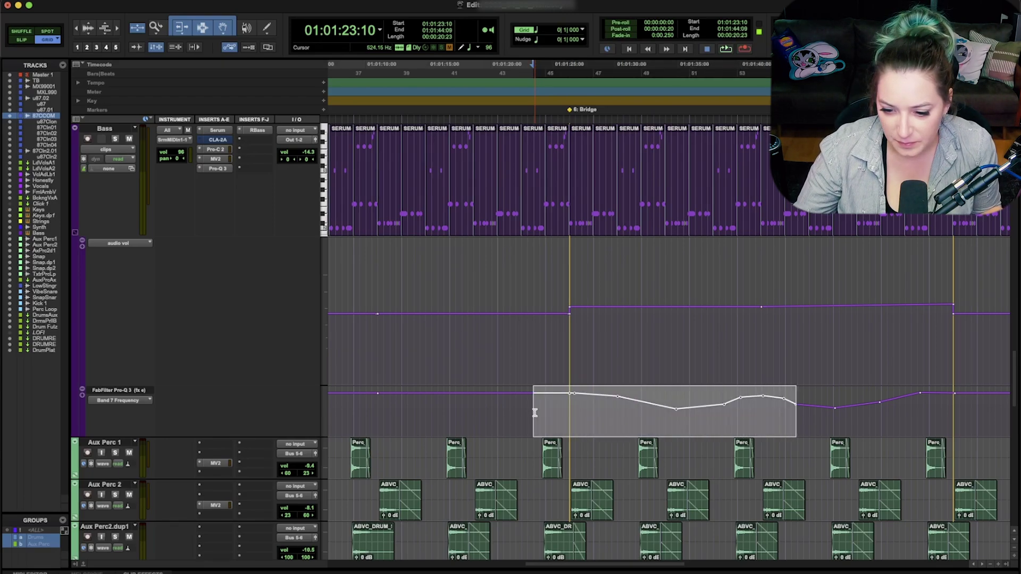
{"action": "left_click", "coordinate": [924, 410]}
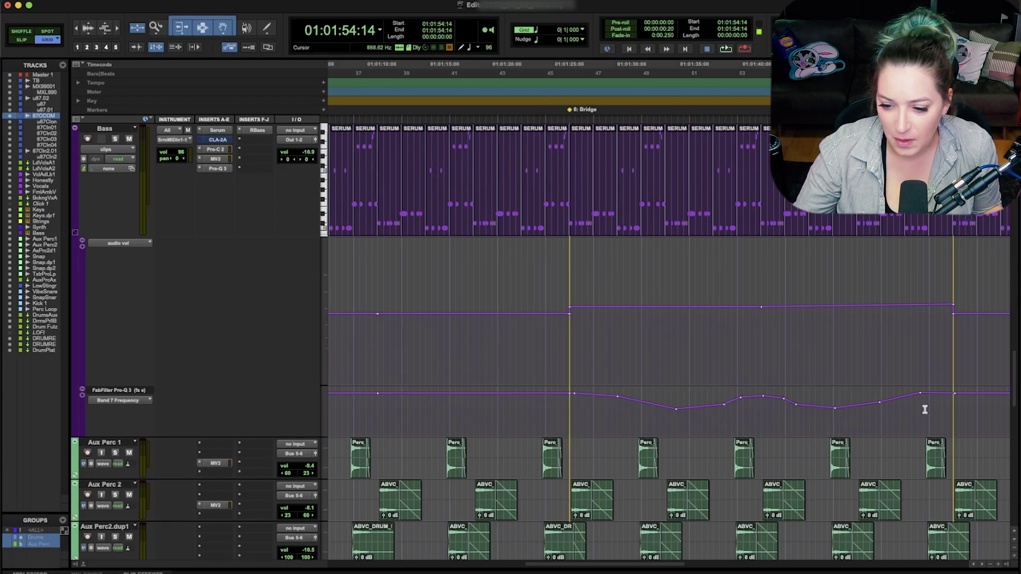
- Option+Tab back three breakpoints, then select leftward from the last breakpoint with Shift+Option+Tab
{"action": "key", "text": "alt+Tab"}
{"action": "key", "text": "alt+Tab"}
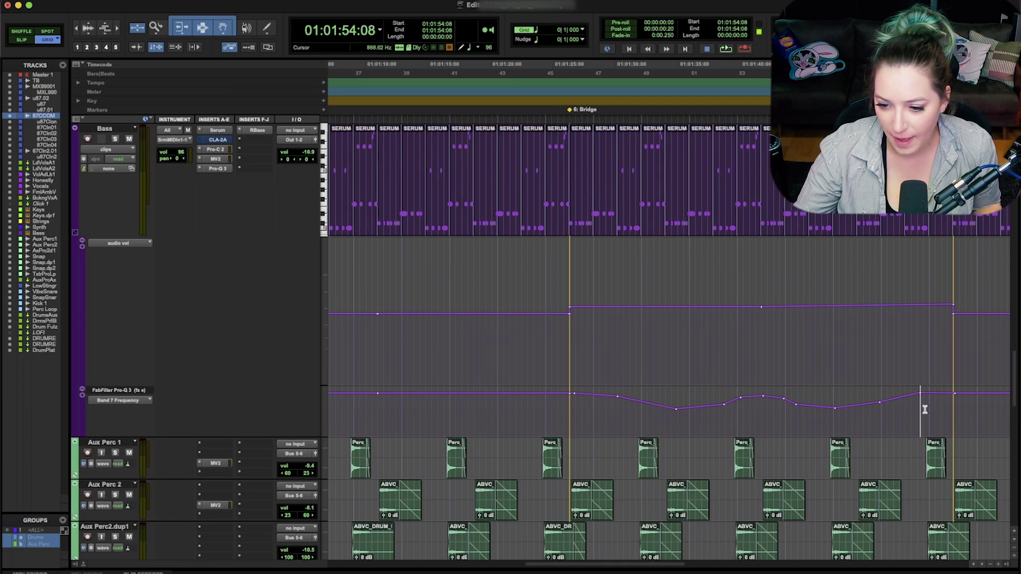
{"action": "key", "text": "alt+Tab"}
{"action": "key", "text": "alt+Tab"}
{"action": "key", "text": "alt+Tab"}
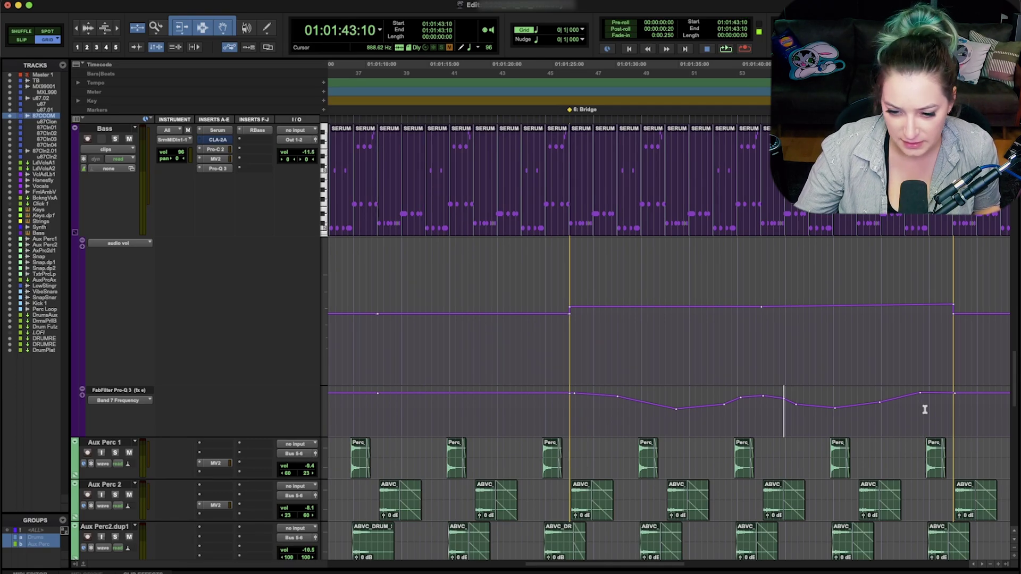
{"action": "key", "text": "alt+Tab"}
{"action": "key", "text": "alt+Tab"}
{"action": "key", "text": "alt+Tab"}
{"action": "key", "text": "alt+Tab"}
{"action": "key", "text": "alt+Tab"}
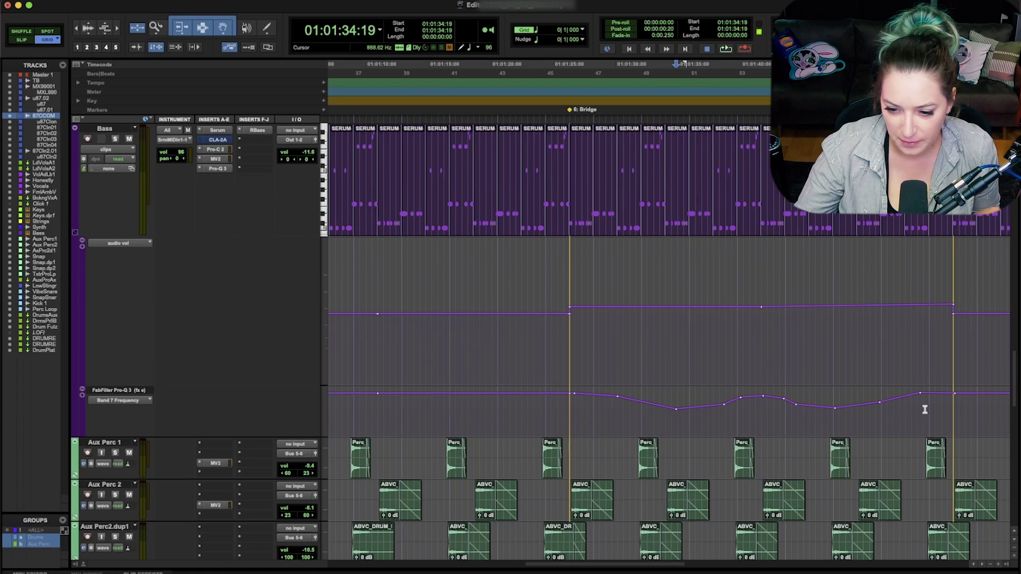
{"action": "left_click", "coordinate": [924, 409]}
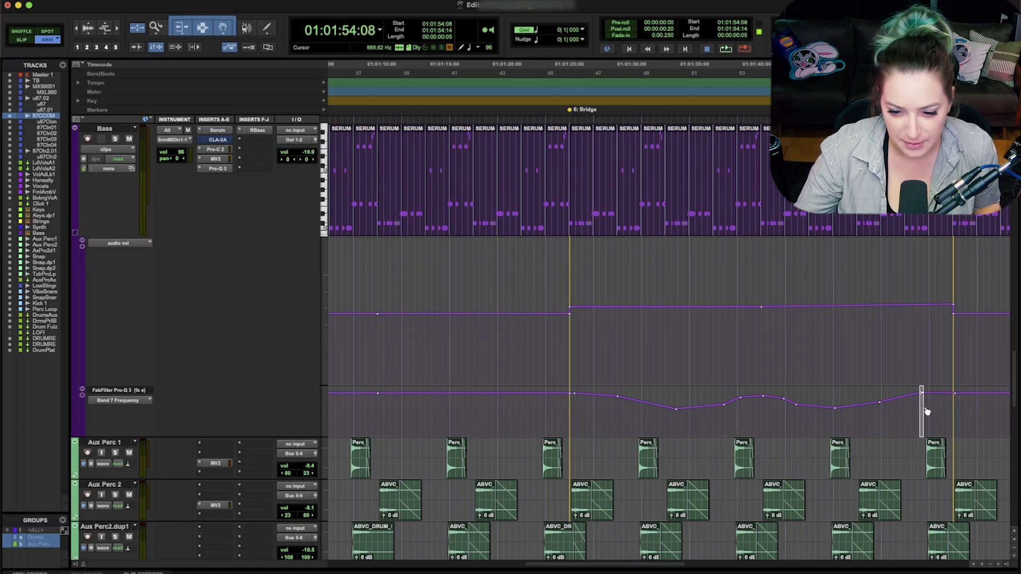
{"action": "key", "text": "shift+alt+Tab"}
{"action": "key", "text": "shift+alt+Tab"}
{"action": "key", "text": "shift+alt+Tab"}
{"action": "key", "text": "shift+alt+Tab"}
{"action": "key", "text": "shift+alt+Tab"}
{"action": "key", "text": "shift+alt+Tab"}
{"action": "key", "text": "shift+alt+Tab"}
{"action": "key", "text": "shift+alt+Tab"}
{"action": "key", "text": "shift+alt+Tab"}
{"action": "key", "text": "shift+alt+Tab"}
{"action": "key", "text": "shift+alt+Tab"}
{"action": "key", "text": "shift+alt+Tab"}
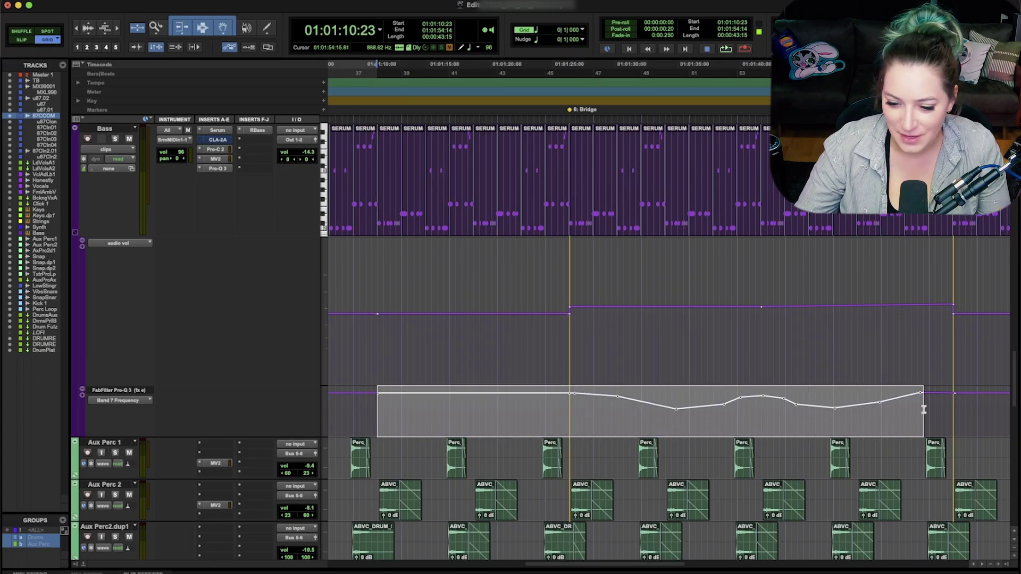